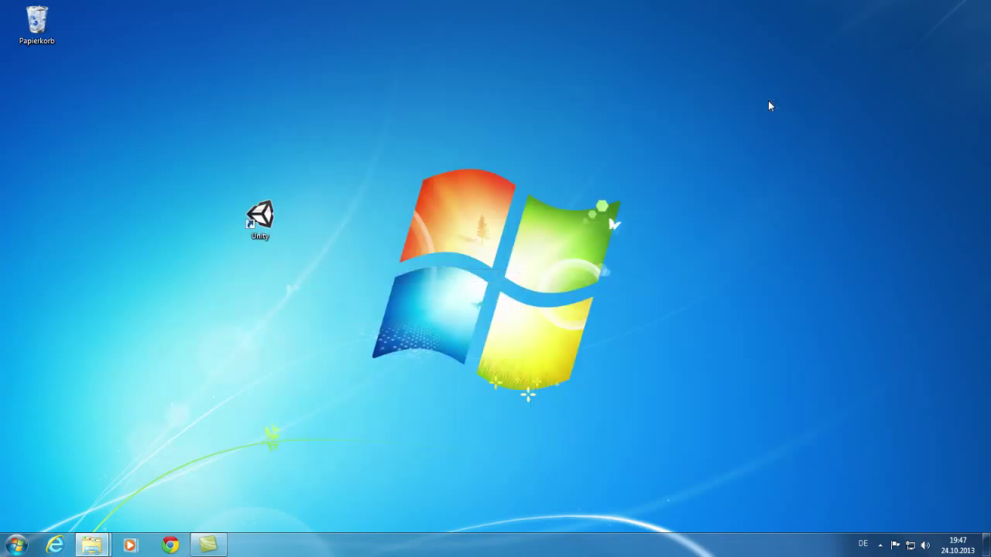
- Launch Unity and open the existing project folder D:\MMXL_Installation\ModdingKit
{"action": "double_click", "coordinate": [260, 218]}
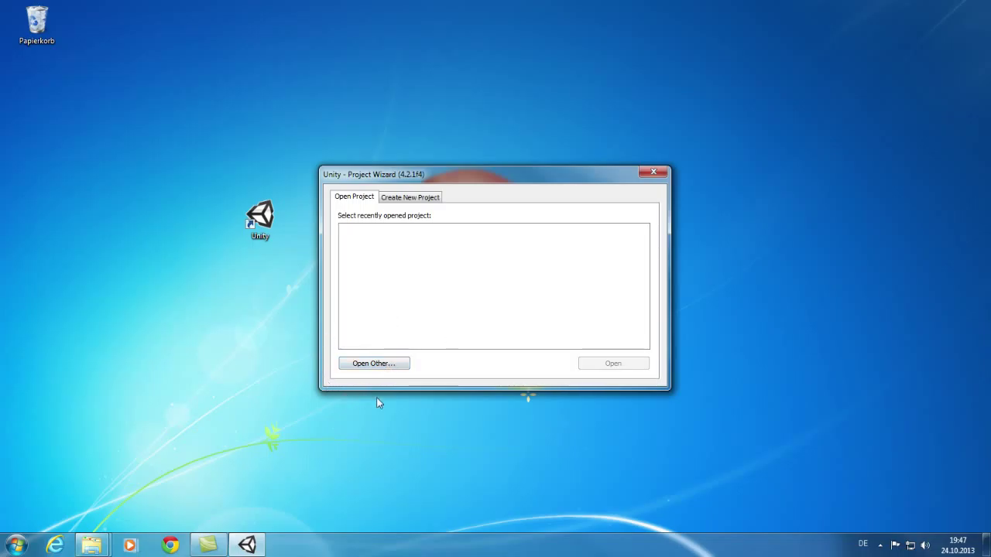
{"action": "left_click", "coordinate": [399, 365]}
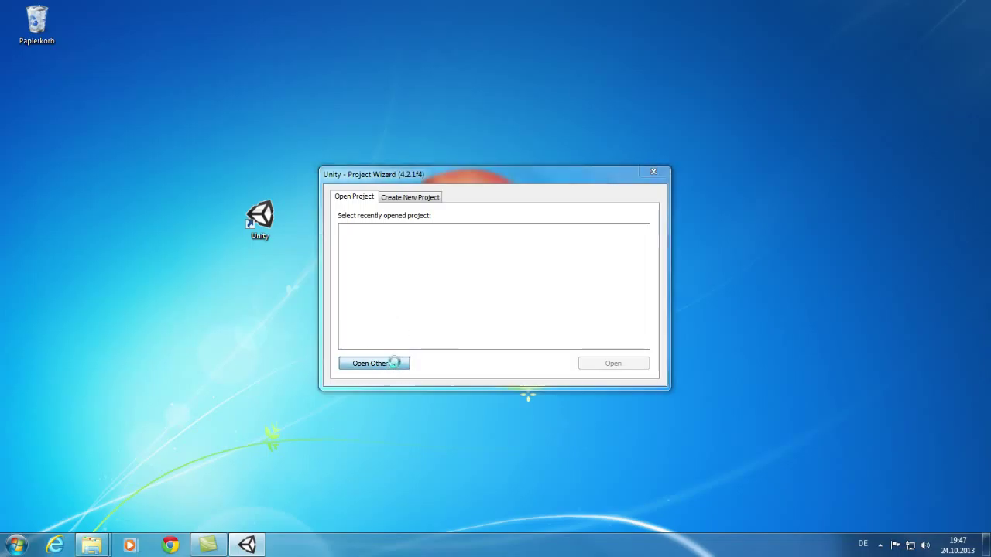
{"action": "left_click", "coordinate": [524, 211]}
{"action": "type", "text": "D:\\MMXL_Installation"}
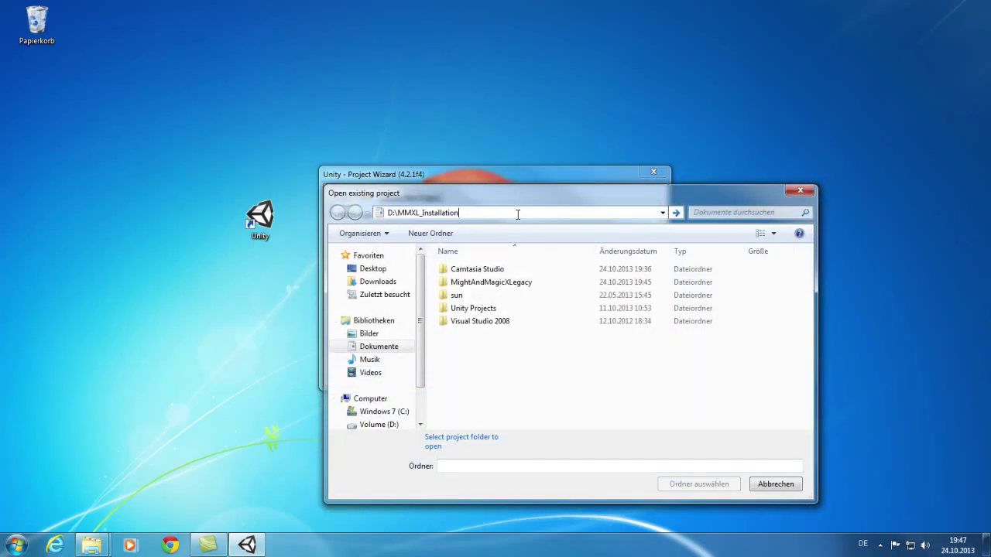
{"action": "key", "text": "Return"}
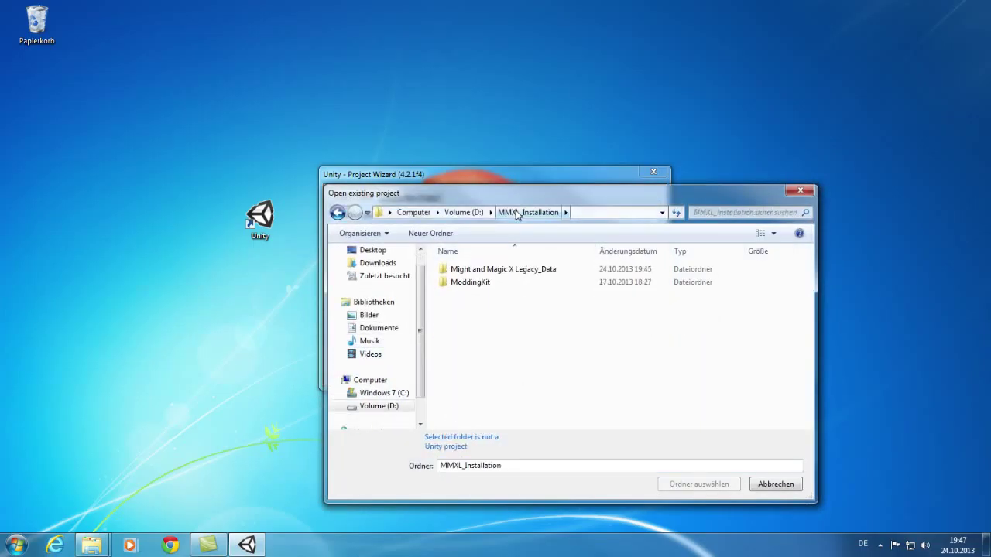
{"action": "double_click", "coordinate": [472, 284]}
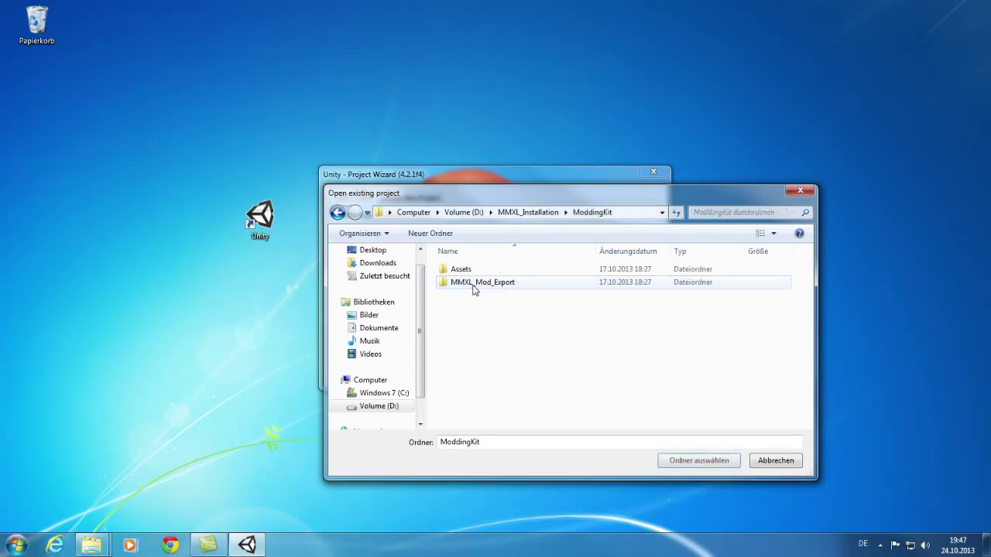
{"action": "left_click", "coordinate": [702, 460]}
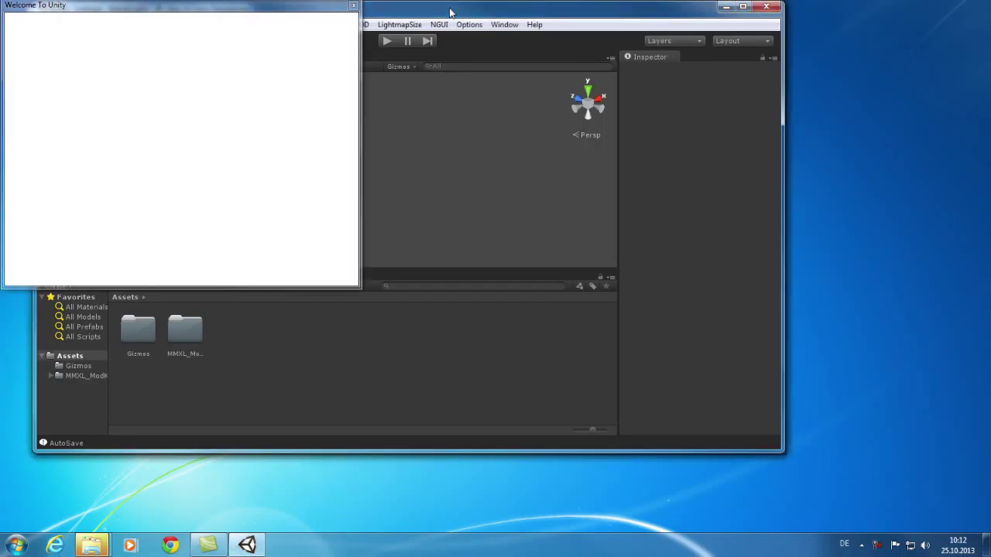
- Close the Welcome To Unity window and maximize the editor
{"action": "left_click_drag", "start_coordinate": [294, 12], "coordinate": [560, 97]}
{"action": "left_click", "coordinate": [558, 360]}
{"action": "left_click", "coordinate": [623, 89]}
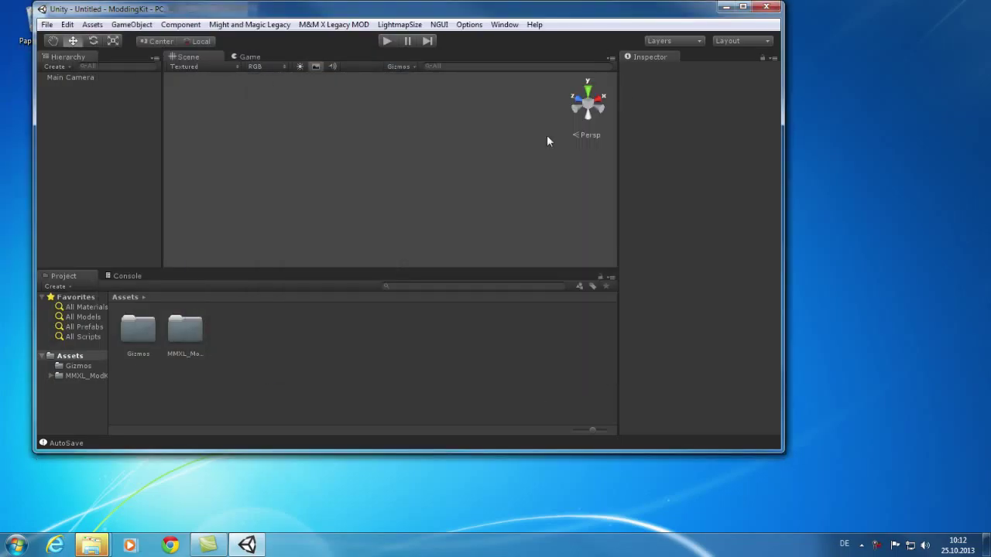
{"action": "left_click", "coordinate": [742, 6]}
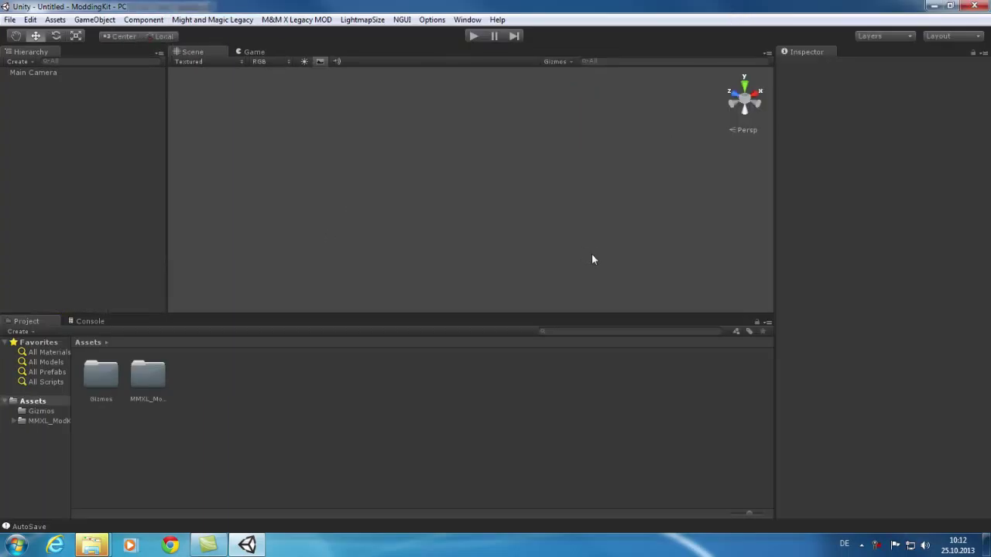
- Widen the project's folder tree and expand MMXL_ModKit down to the contents of Scenes > Dungeon
{"action": "left_click_drag", "start_coordinate": [75, 464], "coordinate": [113, 465]}
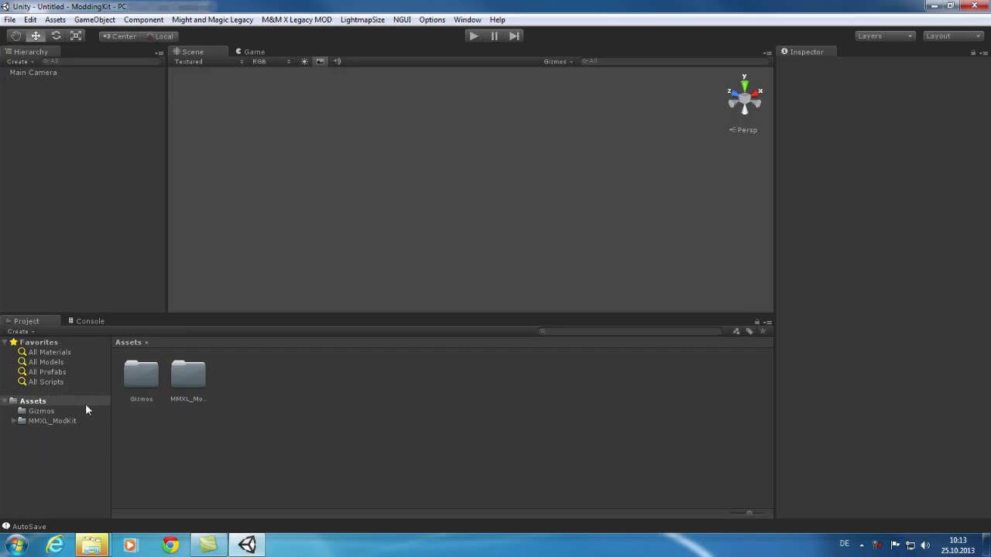
{"action": "left_click", "coordinate": [14, 422]}
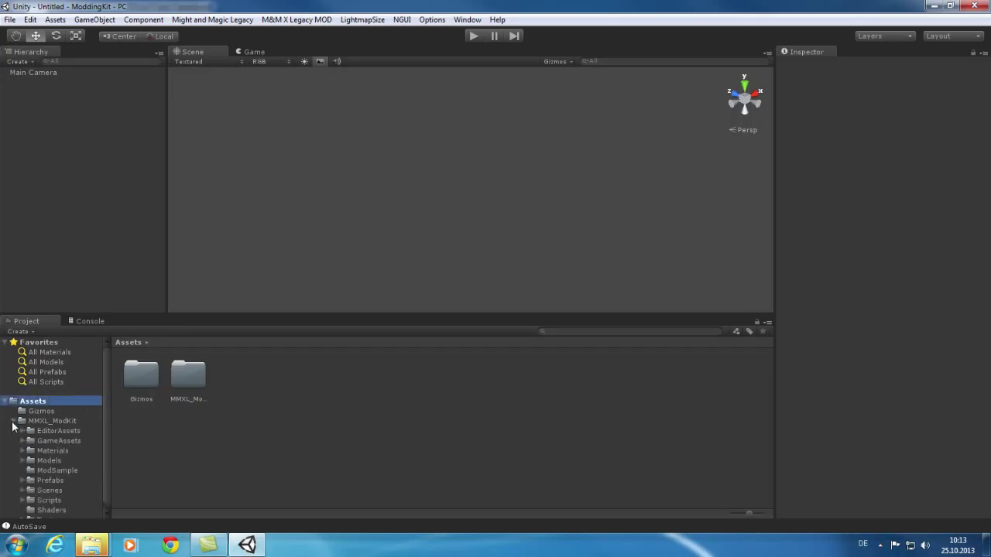
{"action": "left_click_drag", "start_coordinate": [105, 411], "coordinate": [105, 418]}
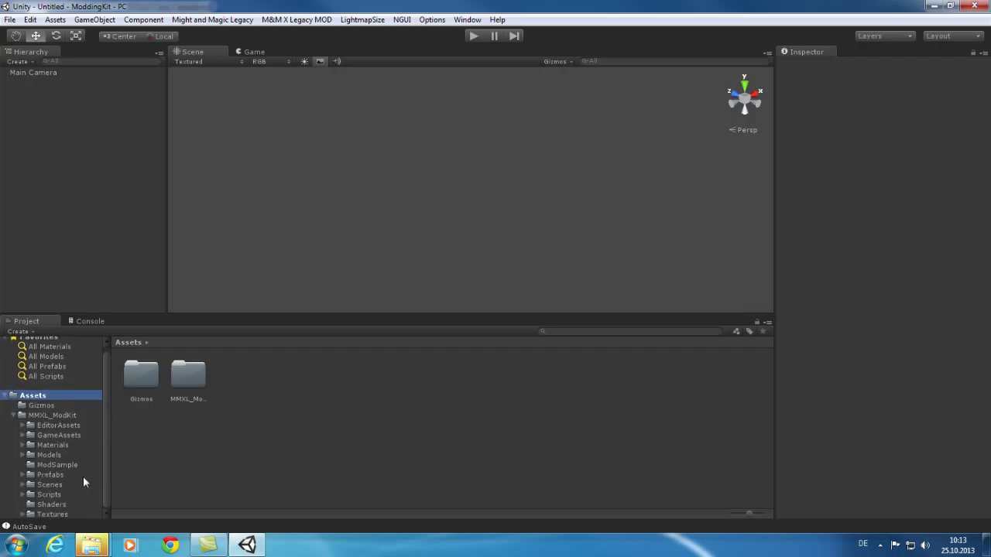
{"action": "left_click", "coordinate": [22, 485]}
{"action": "left_click", "coordinate": [31, 494]}
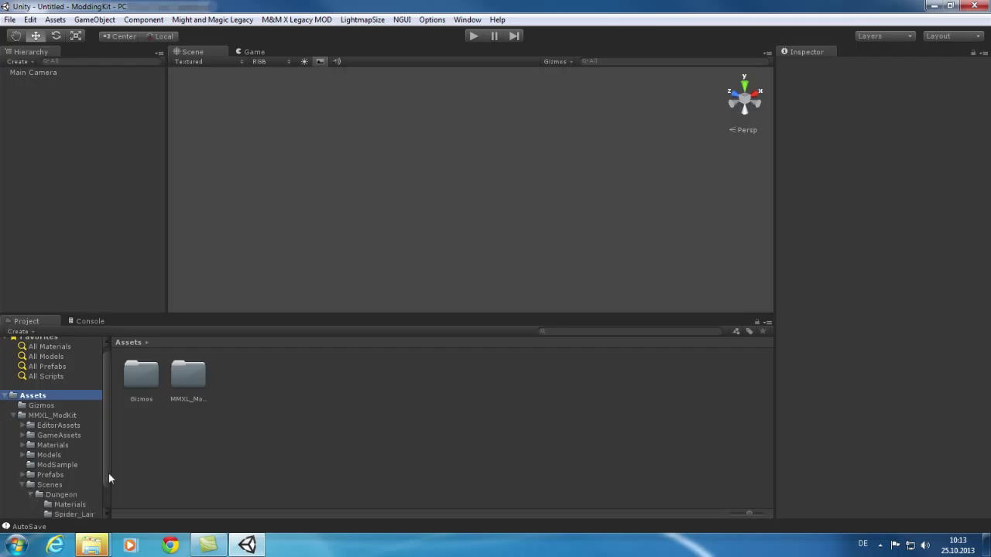
{"action": "left_click_drag", "start_coordinate": [106, 469], "coordinate": [102, 494]}
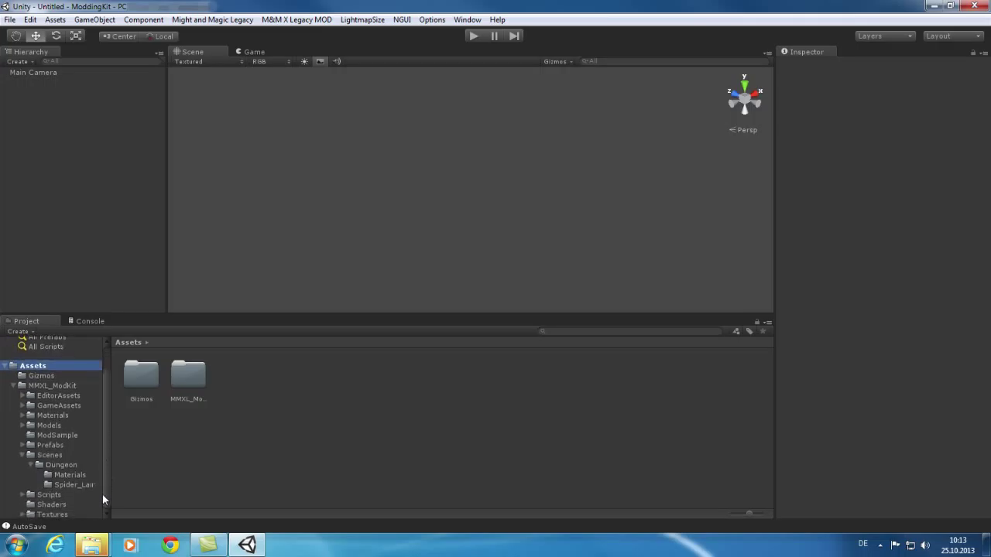
- Open the Spider_Lair scene from the Dungeon folder and look over the whole level
{"action": "left_click", "coordinate": [63, 466]}
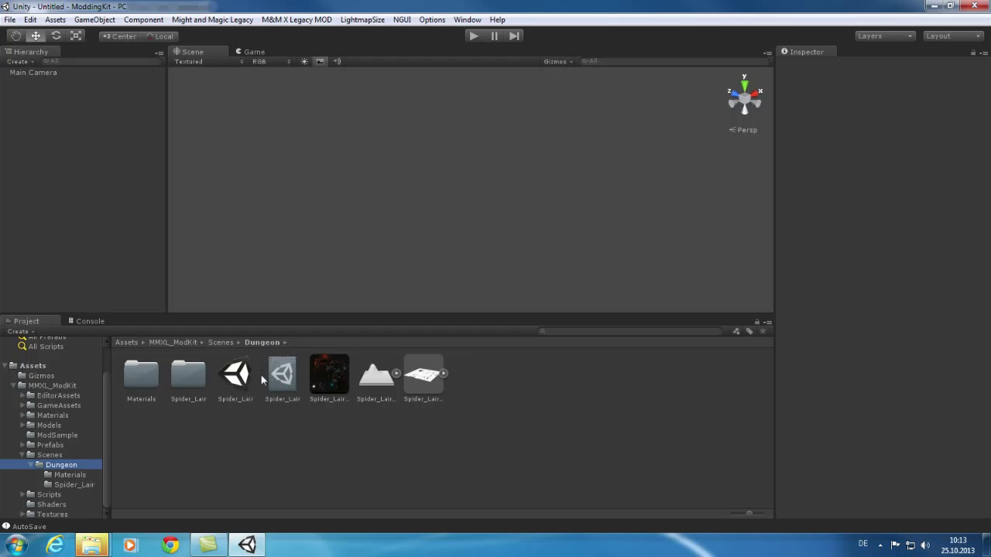
{"action": "double_click", "coordinate": [237, 377]}
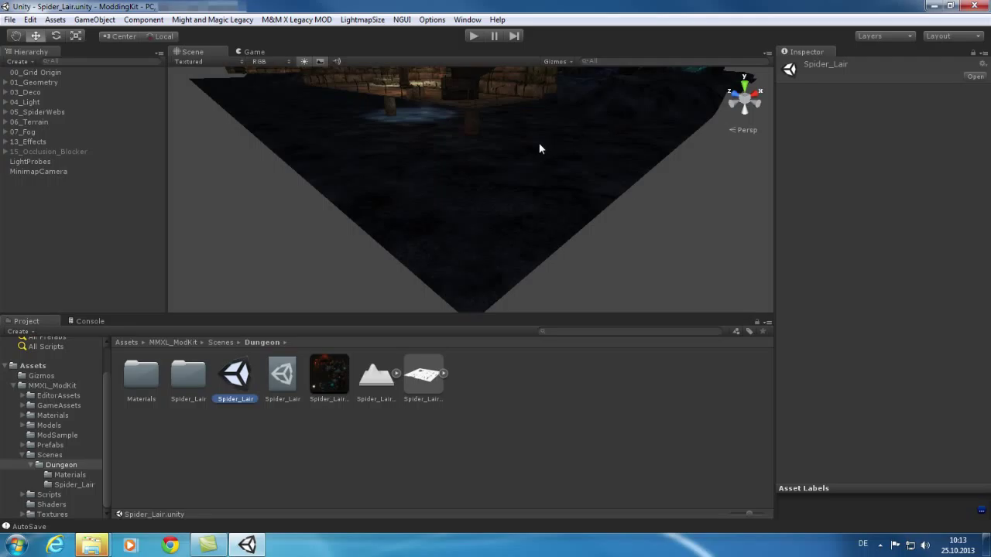
{"action": "left_click_drag", "start_coordinate": [529, 153], "coordinate": [546, 85], "text": "alt"}
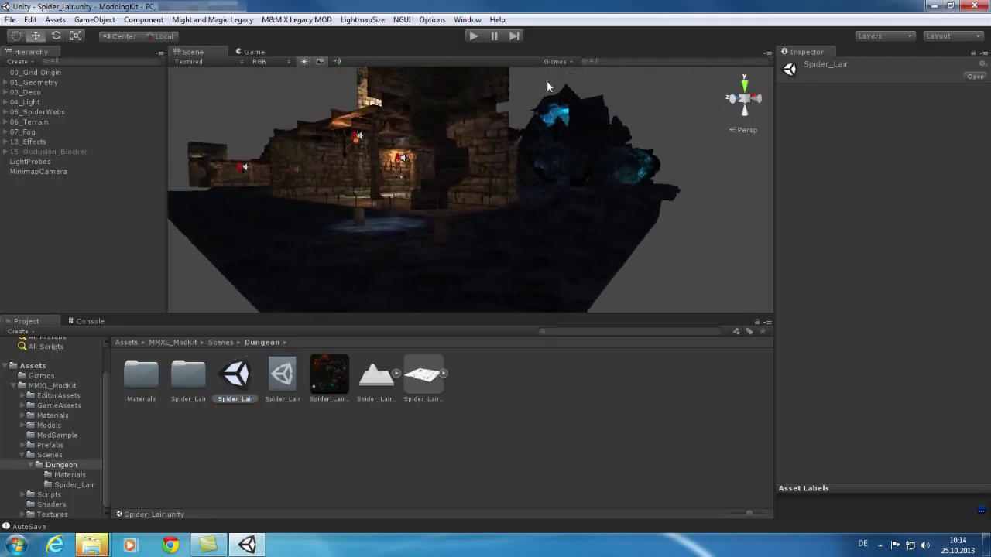
{"action": "left_click_drag", "start_coordinate": [502, 189], "coordinate": [502, 140], "text": "alt"}
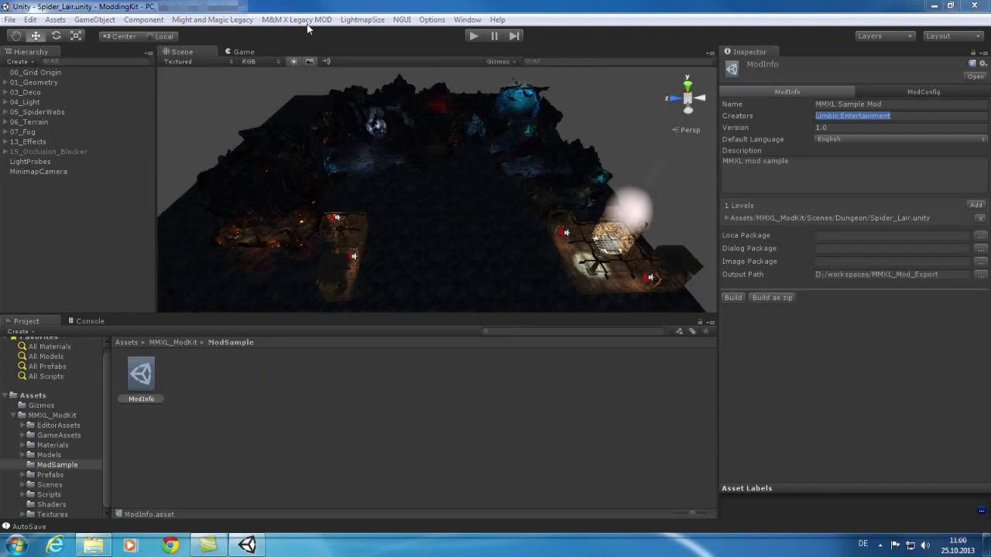
- Create a Package Database asset in the ModSample folder, and select the ModInfo asset beside it
{"action": "left_click", "coordinate": [306, 22]}
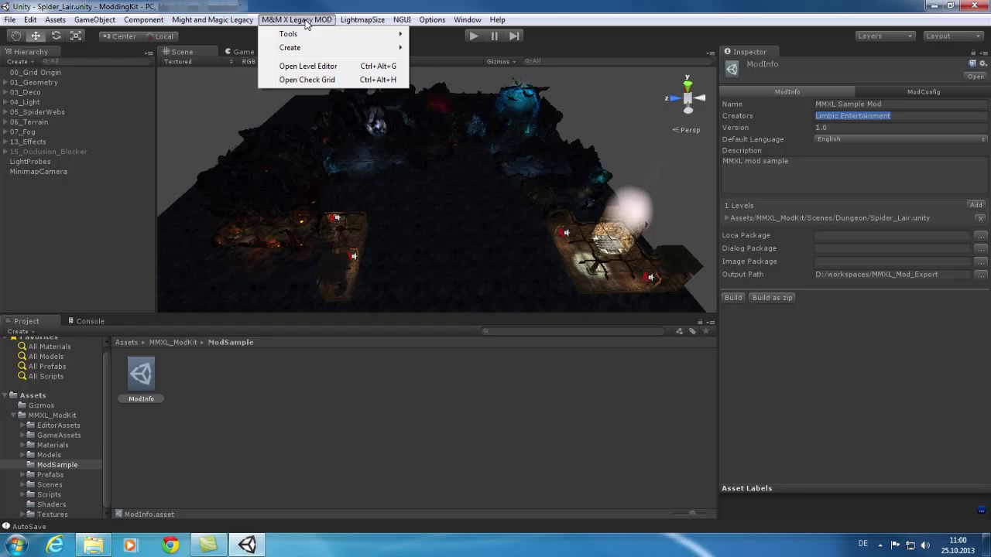
{"action": "mouse_move", "coordinate": [314, 34]}
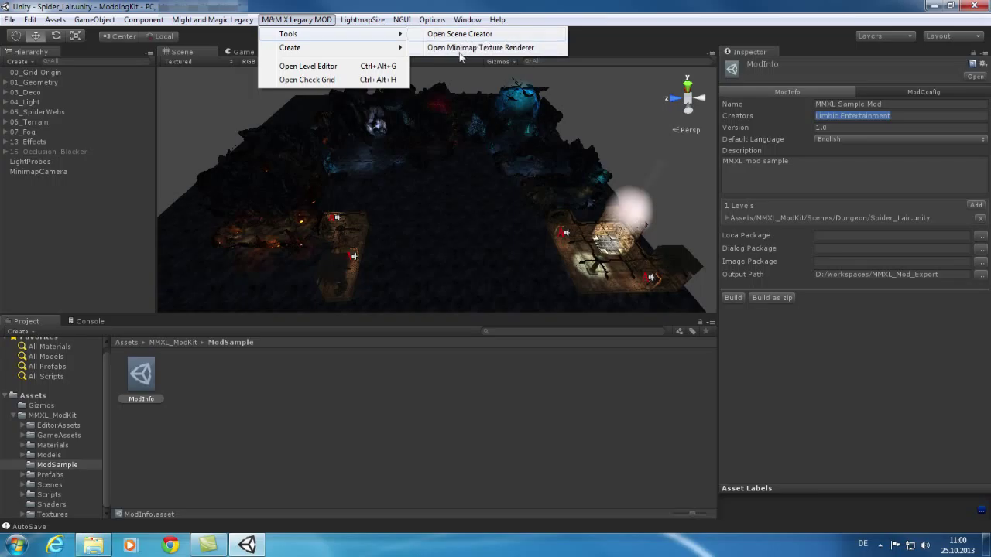
{"action": "mouse_move", "coordinate": [396, 50]}
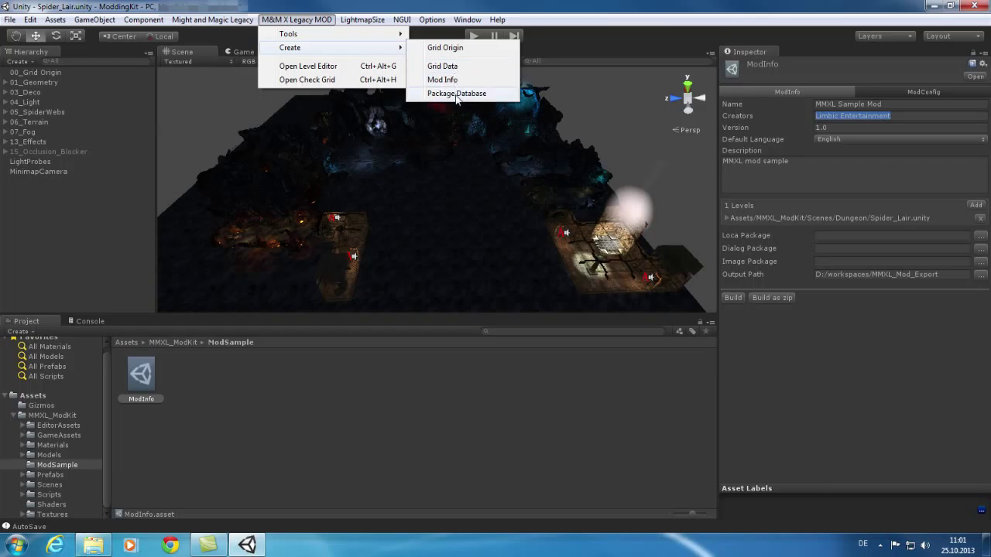
{"action": "left_click", "coordinate": [457, 94]}
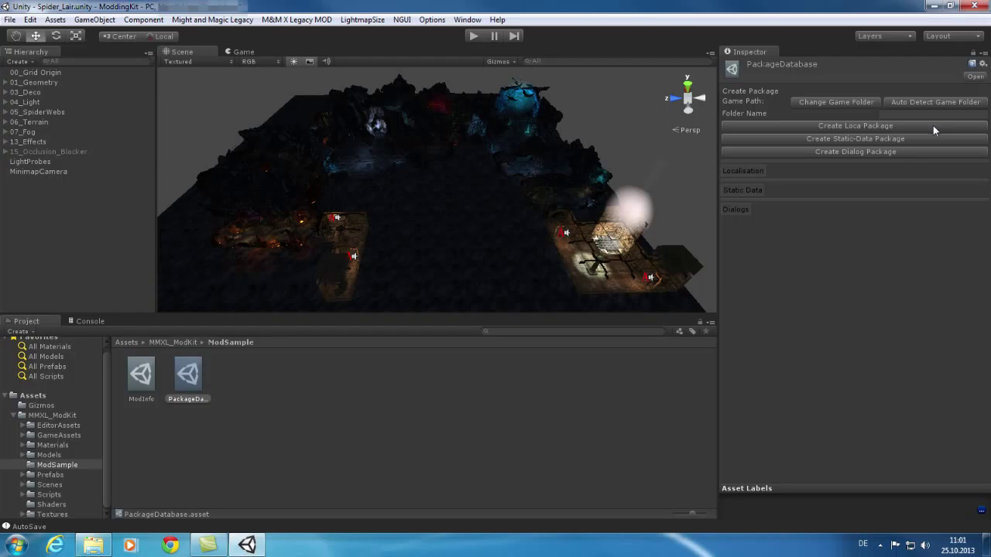
{"action": "left_click", "coordinate": [140, 375]}
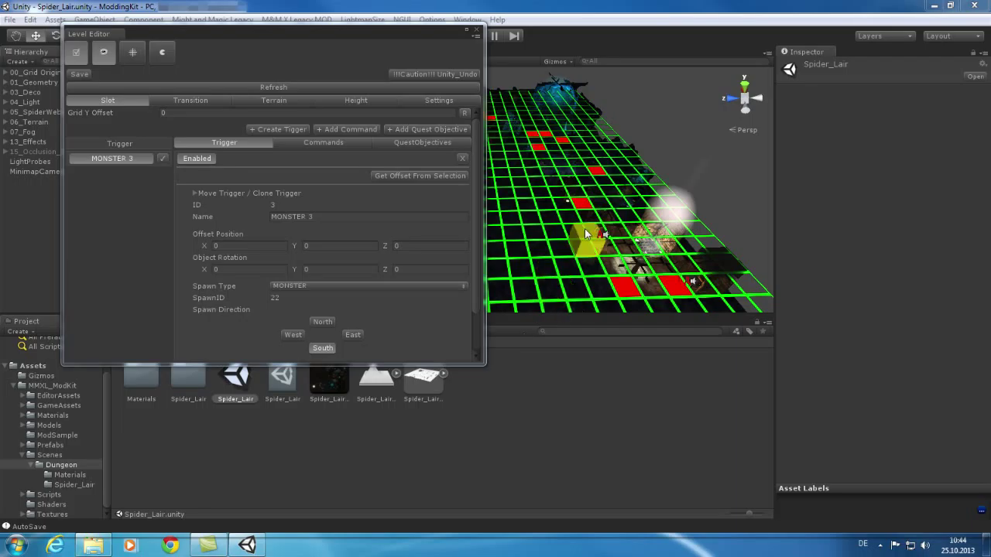
- Set the Level Editor's StaticData path to D:/MMXL_Installation/ModdingKit/Assets/MMXL_ModKit/GameAssets/Staticdata
{"action": "left_click", "coordinate": [442, 102]}
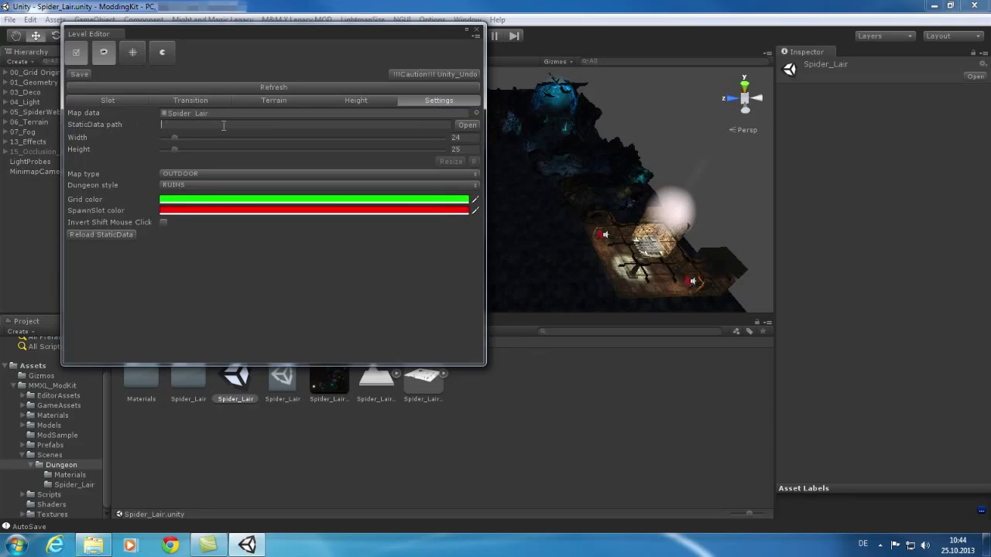
{"action": "left_click", "coordinate": [468, 125]}
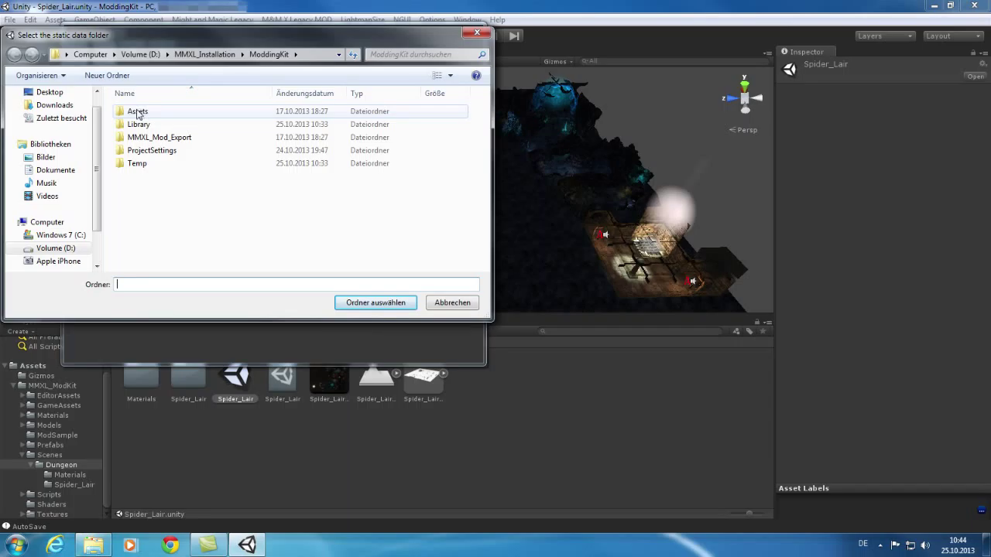
{"action": "double_click", "coordinate": [138, 113]}
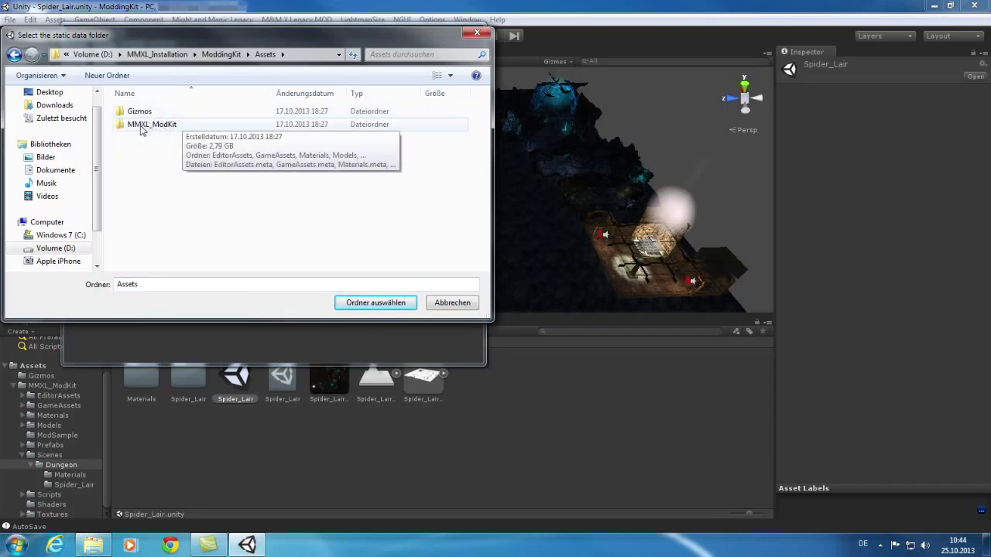
{"action": "left_click", "coordinate": [145, 130]}
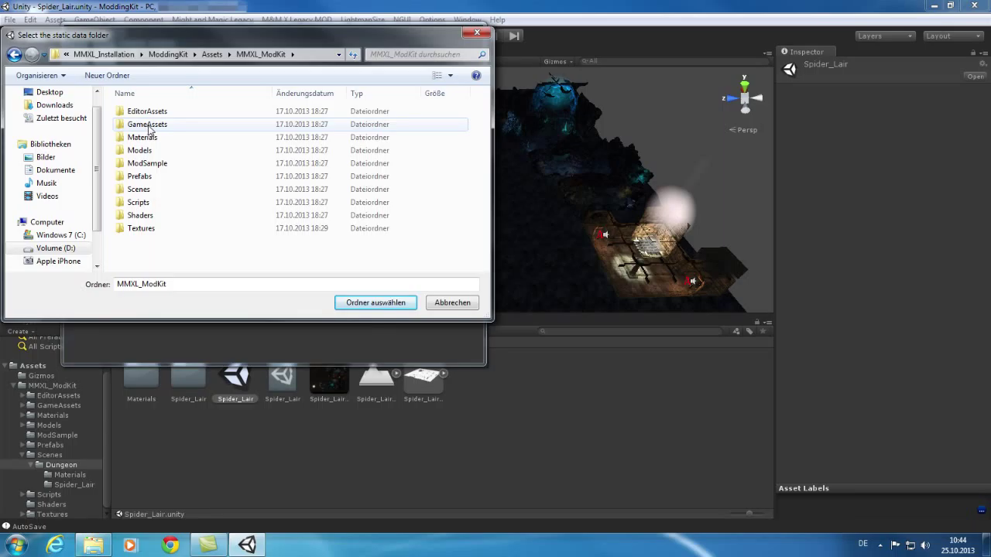
{"action": "double_click", "coordinate": [148, 126]}
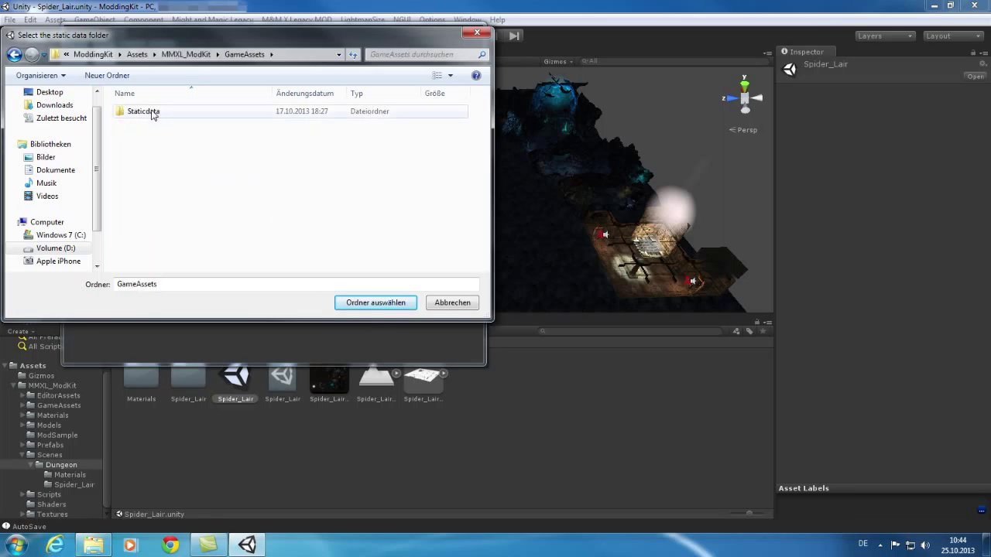
{"action": "left_click", "coordinate": [154, 113]}
{"action": "left_click", "coordinate": [369, 304]}
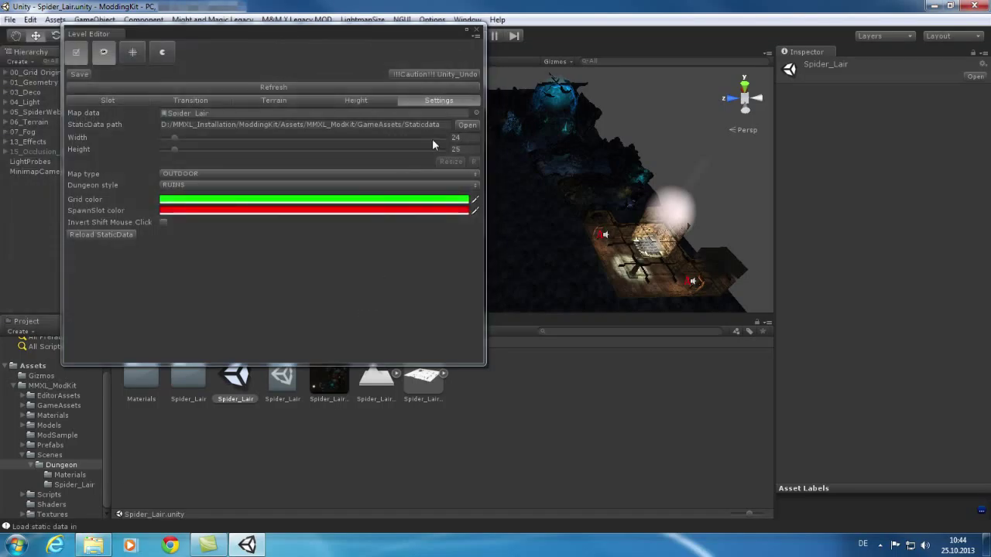
- Enlarge the Level Editor on the slot settings and review the monster objects available for the MONSTER 3 trigger
{"action": "left_click", "coordinate": [117, 100]}
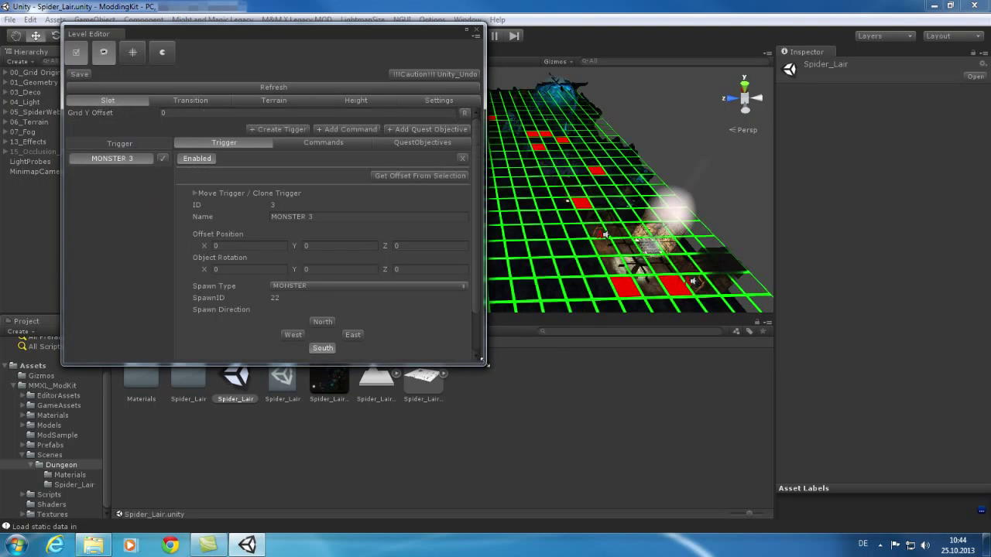
{"action": "left_click_drag", "start_coordinate": [481, 360], "coordinate": [485, 427]}
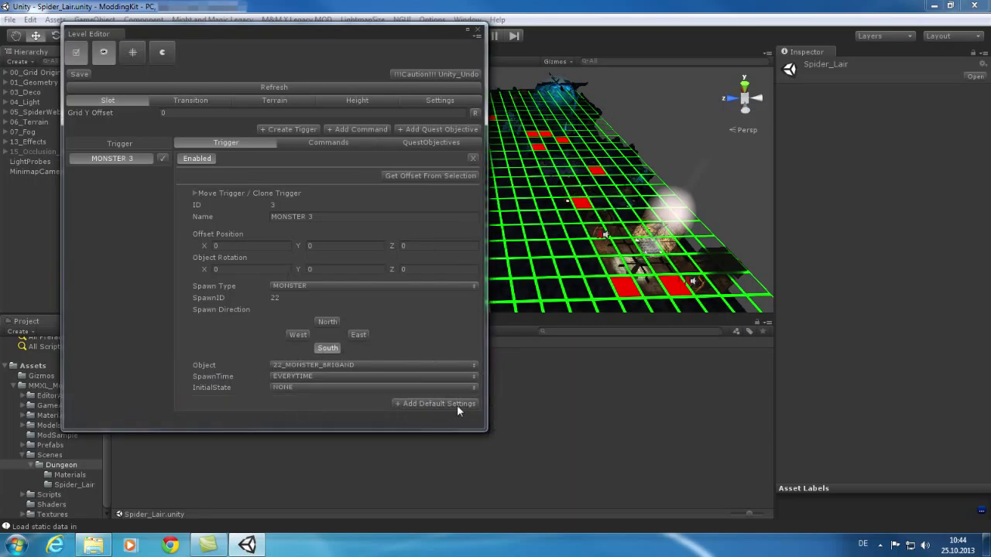
{"action": "left_click", "coordinate": [413, 366]}
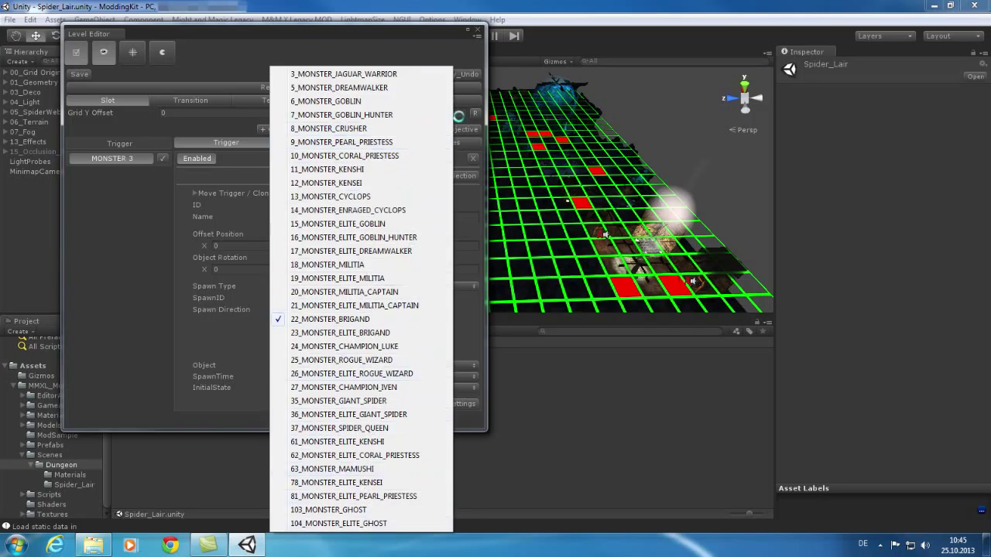
{"action": "left_click", "coordinate": [468, 350]}
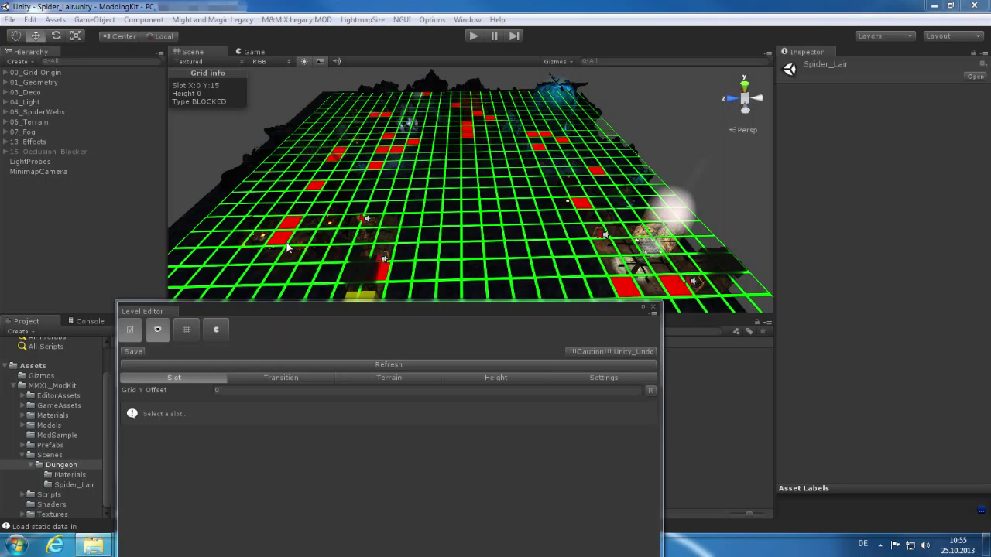
- Select the corner slot holding the monster trigger and examine its transition states and those of the adjacent corridor slot
{"action": "left_click", "coordinate": [288, 248]}
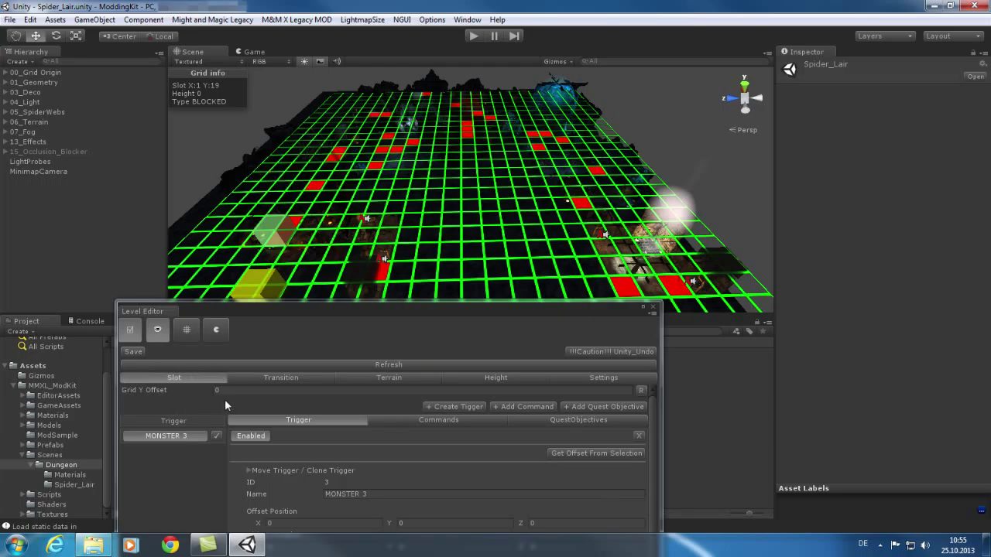
{"action": "left_click", "coordinate": [292, 376]}
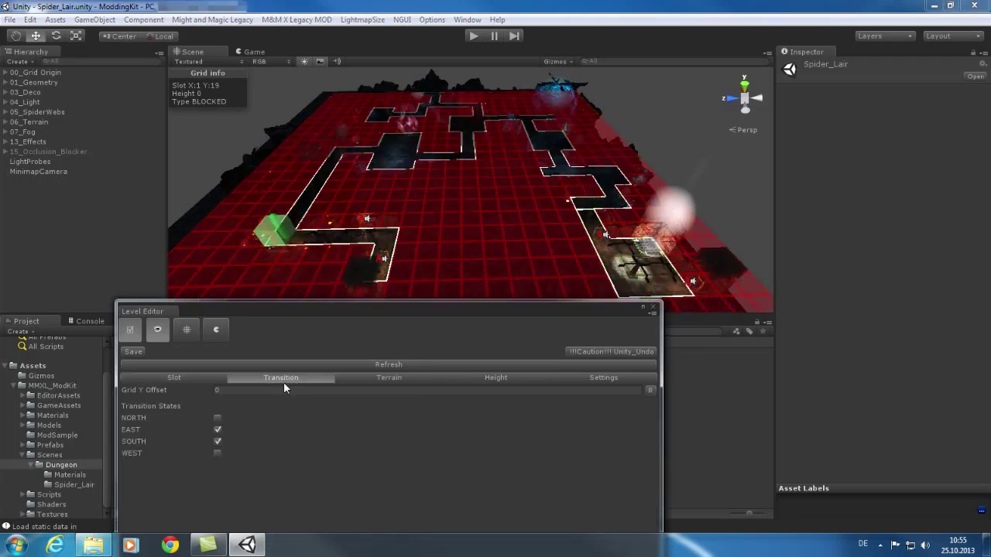
{"action": "left_click", "coordinate": [294, 236]}
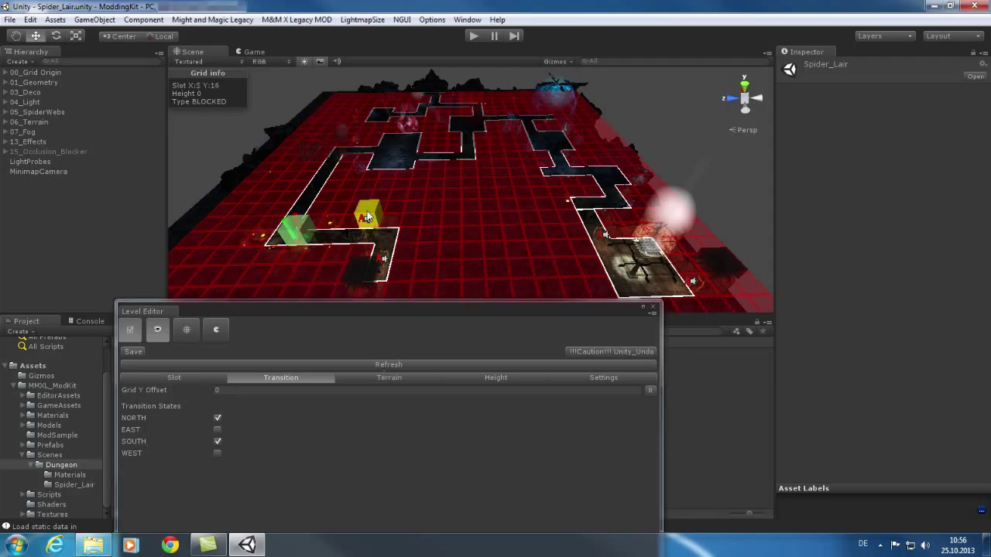
- Check the transition states of further dungeon slots and review the Level Editor's Terrain, Height and Settings options
{"action": "left_click", "coordinate": [375, 151]}
{"action": "left_click", "coordinate": [393, 147]}
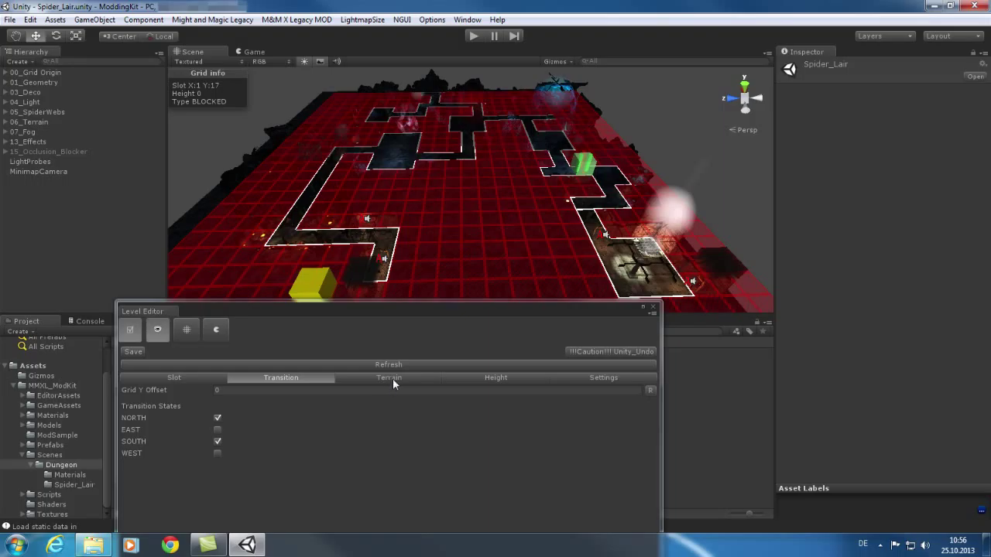
{"action": "left_click", "coordinate": [390, 378]}
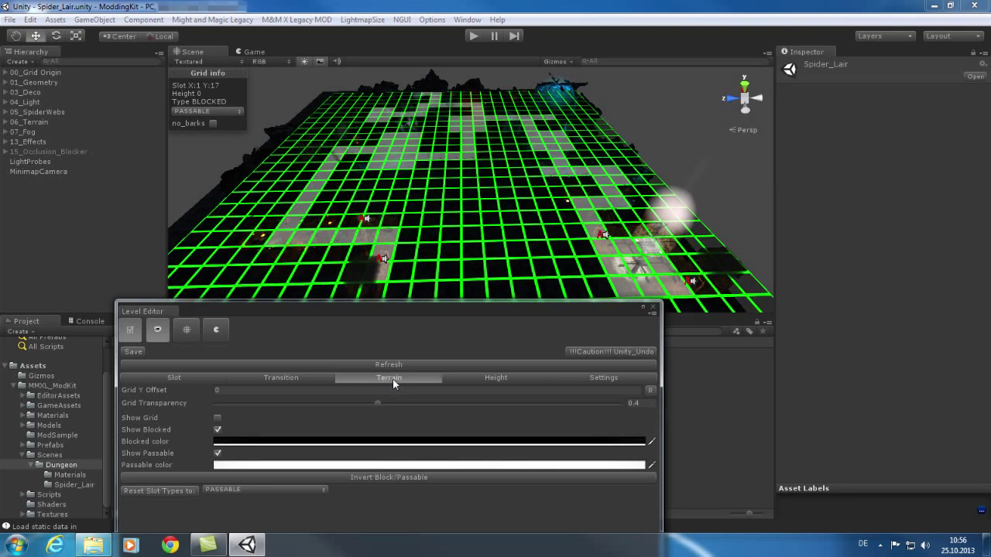
{"action": "left_click", "coordinate": [475, 383]}
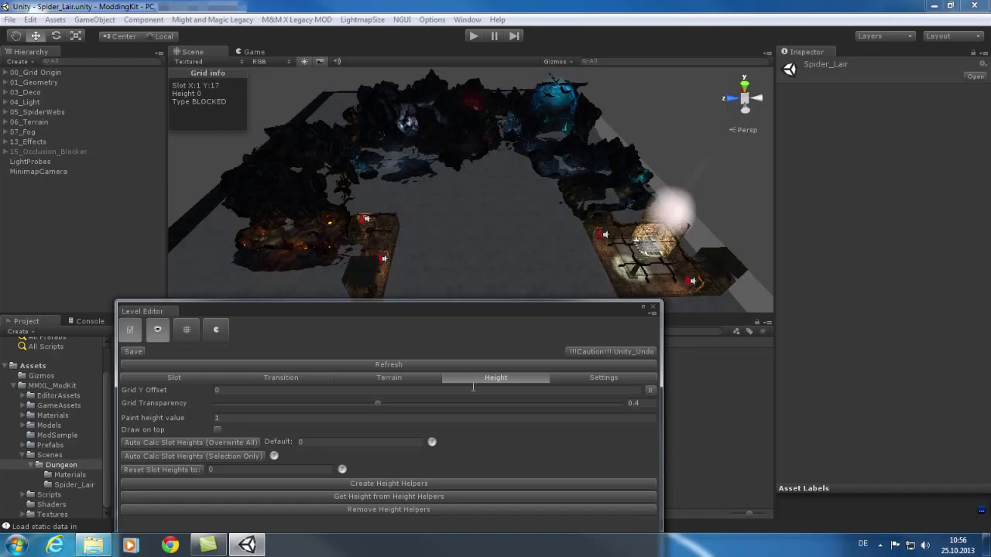
{"action": "left_click", "coordinate": [603, 379]}
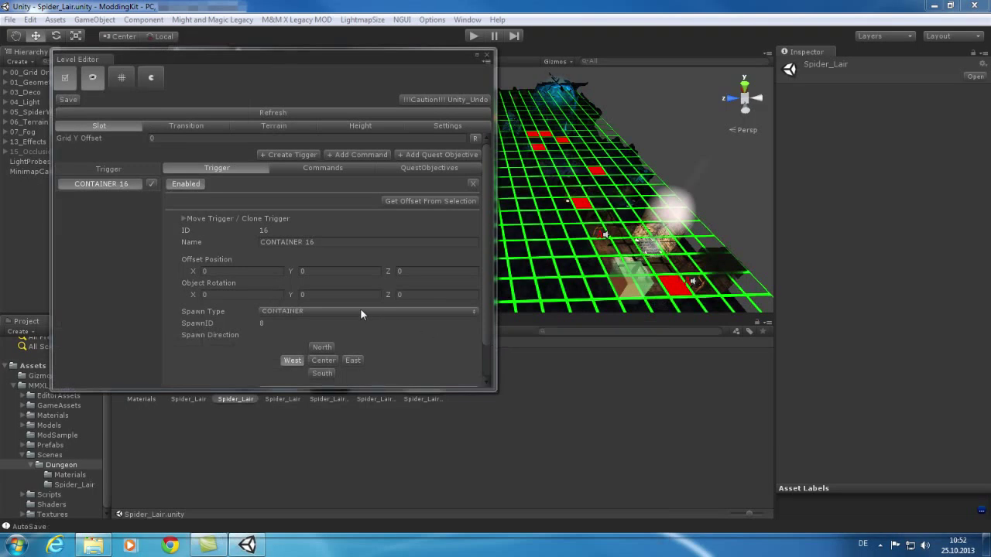
- Review the spawn types available for the CONTAINER 16 trigger and show the trigger's commands
{"action": "left_click", "coordinate": [360, 310]}
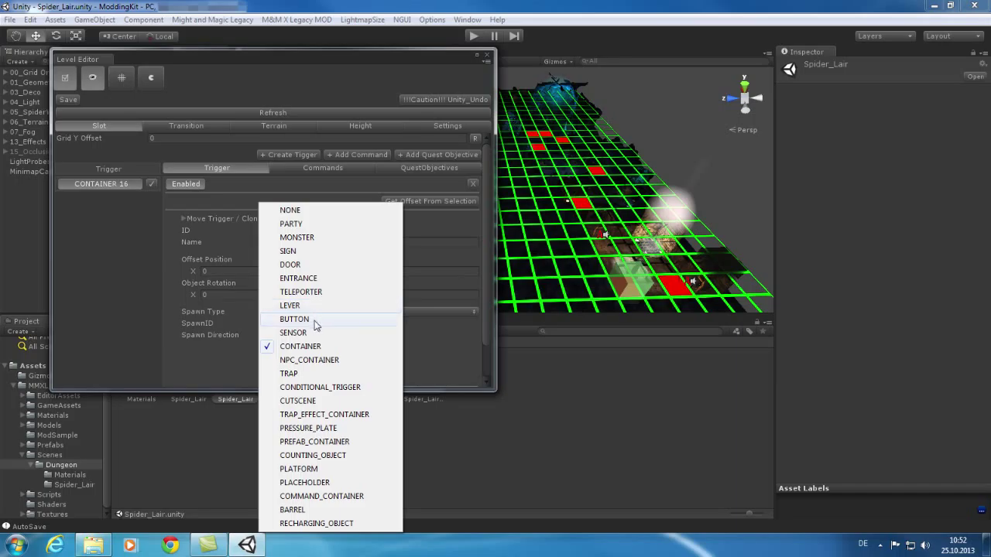
{"action": "left_click", "coordinate": [313, 184]}
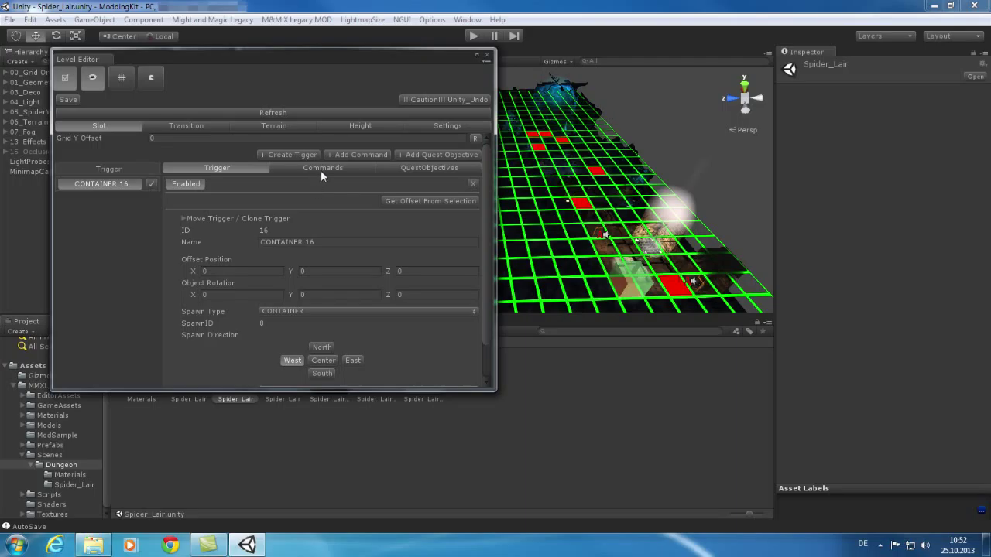
{"action": "left_click", "coordinate": [326, 169]}
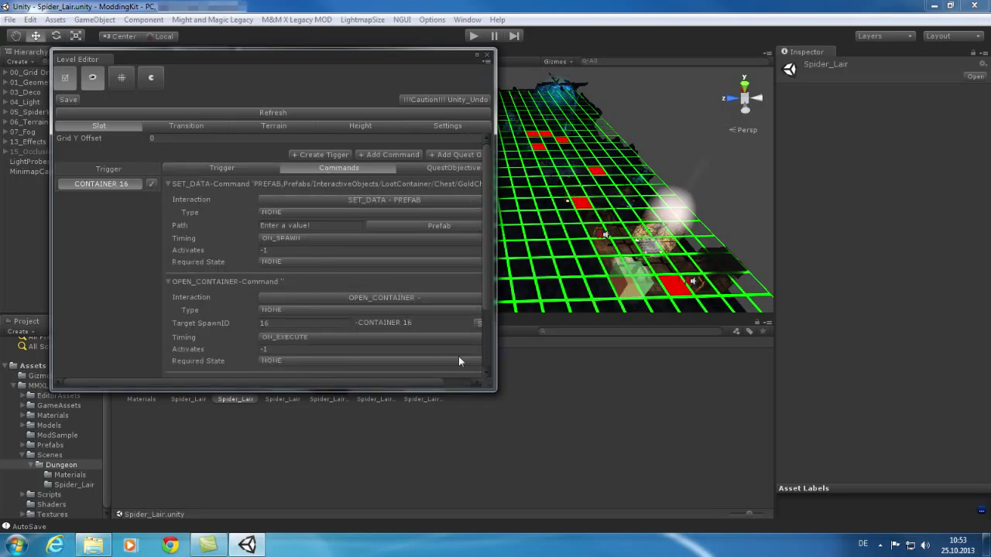
- Widen the Level Editor and review the container prefabs available for CONTAINER 16's SET_DATA PREFAB command
{"action": "left_click_drag", "start_coordinate": [494, 390], "coordinate": [595, 391]}
{"action": "left_click_drag", "start_coordinate": [585, 229], "coordinate": [593, 254]}
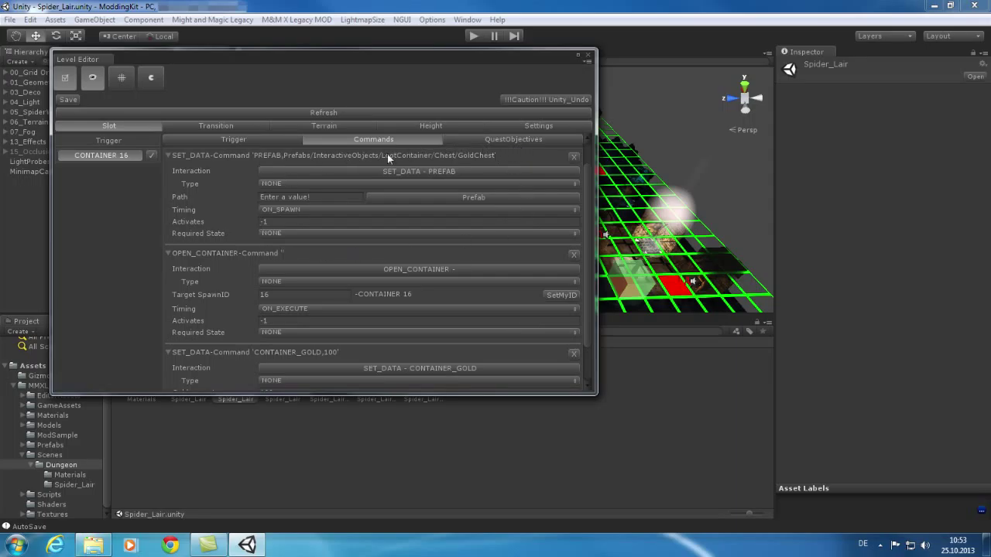
{"action": "left_click", "coordinate": [488, 197]}
{"action": "mouse_move", "coordinate": [553, 214]}
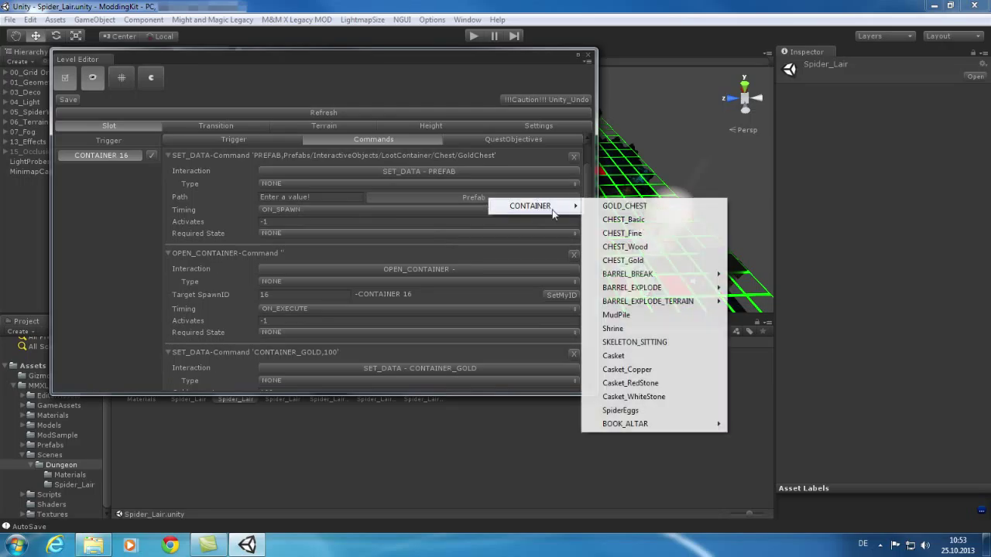
{"action": "left_click", "coordinate": [475, 203]}
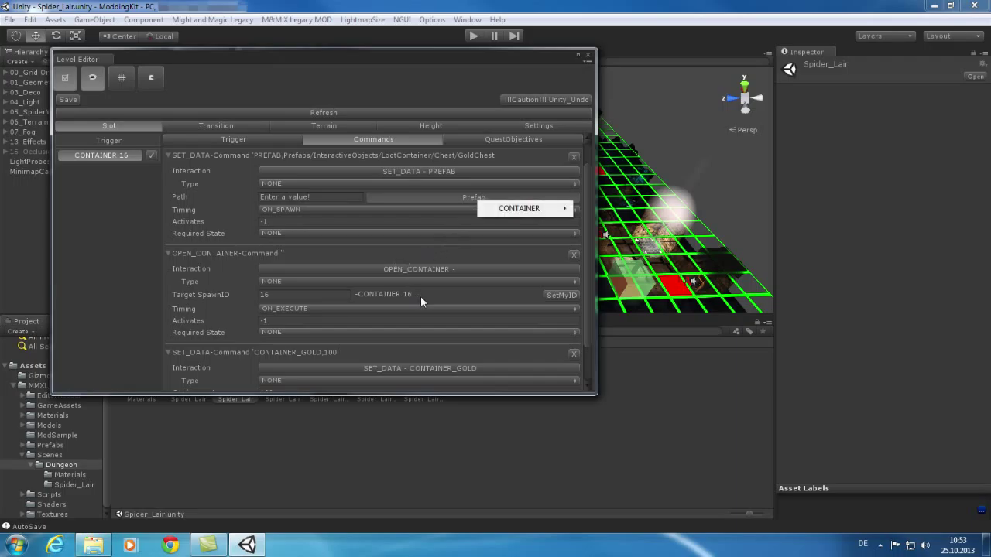
{"action": "left_click", "coordinate": [464, 298]}
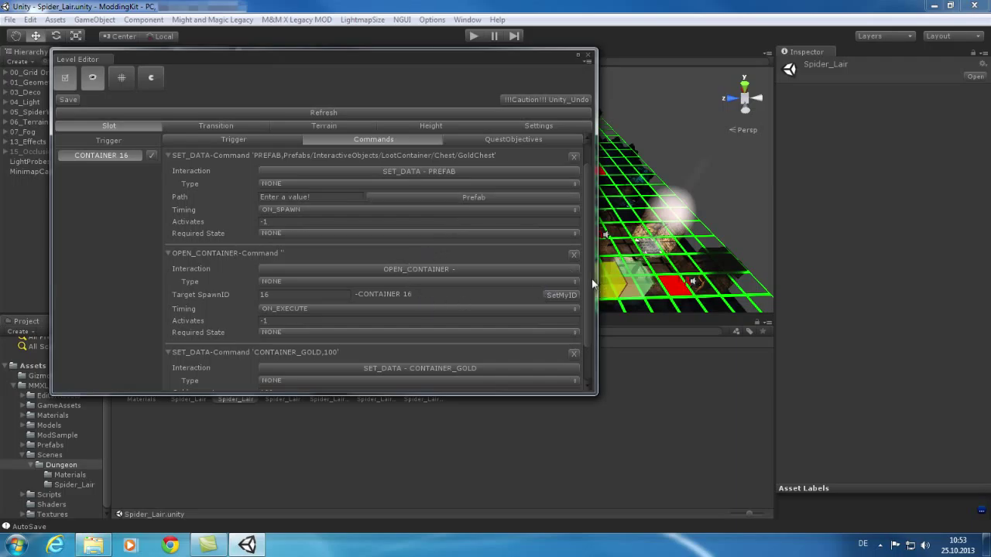
- Review the full list of interaction types available for CONTAINER 16's SET_DATA CONTAINER_GOLD command
{"action": "scroll", "coordinate": [590, 277], "scroll_direction": "down", "scroll_amount": 3}
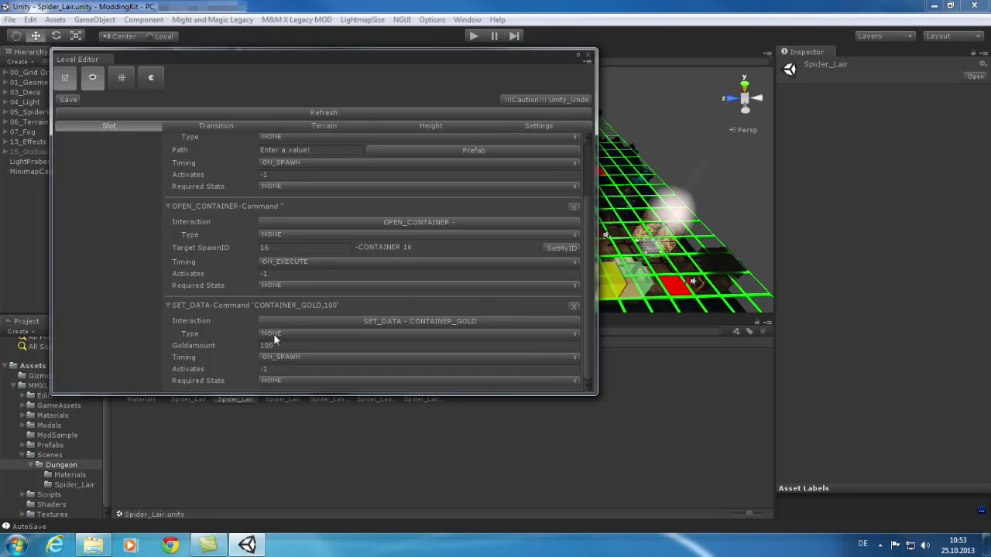
{"action": "left_click", "coordinate": [437, 320]}
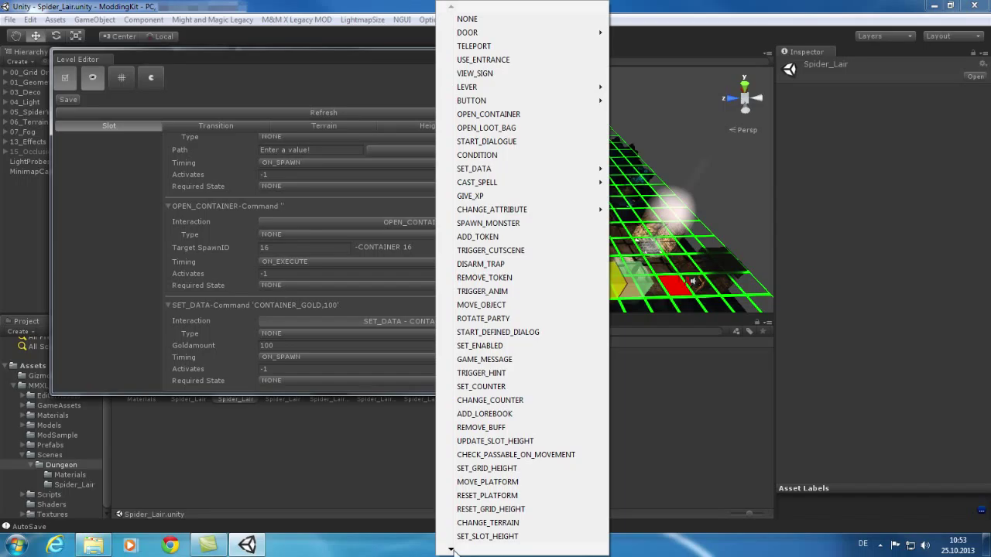
{"action": "mouse_move", "coordinate": [451, 550]}
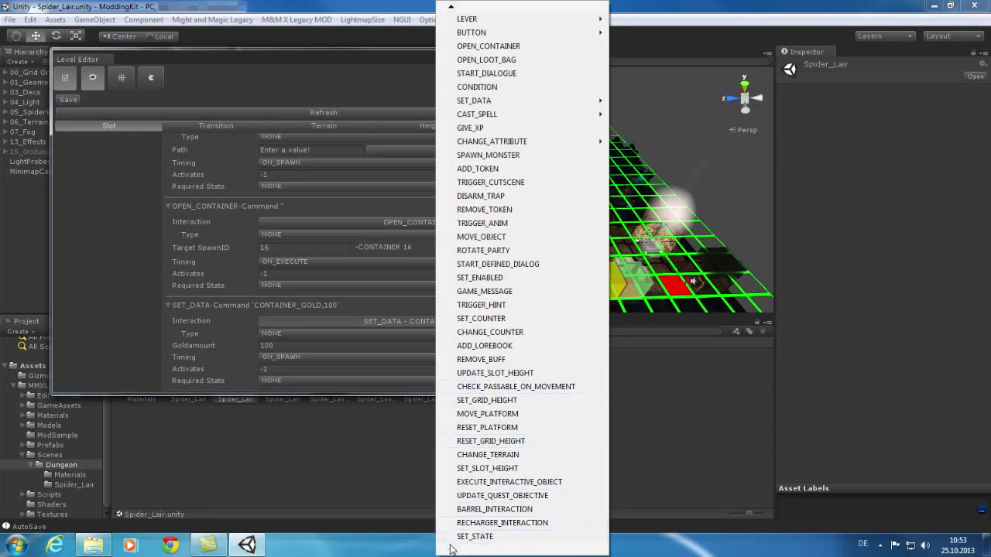
{"action": "mouse_move", "coordinate": [451, 10]}
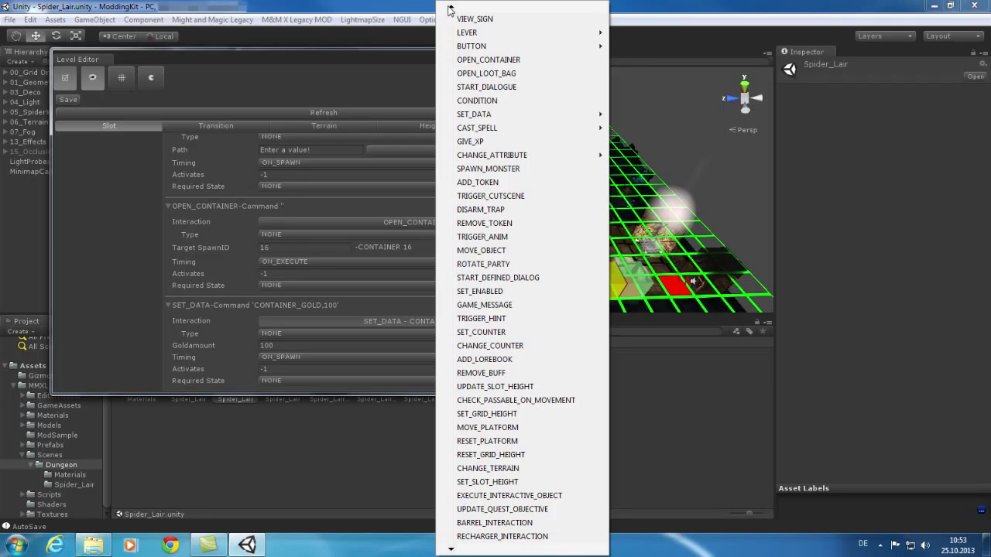